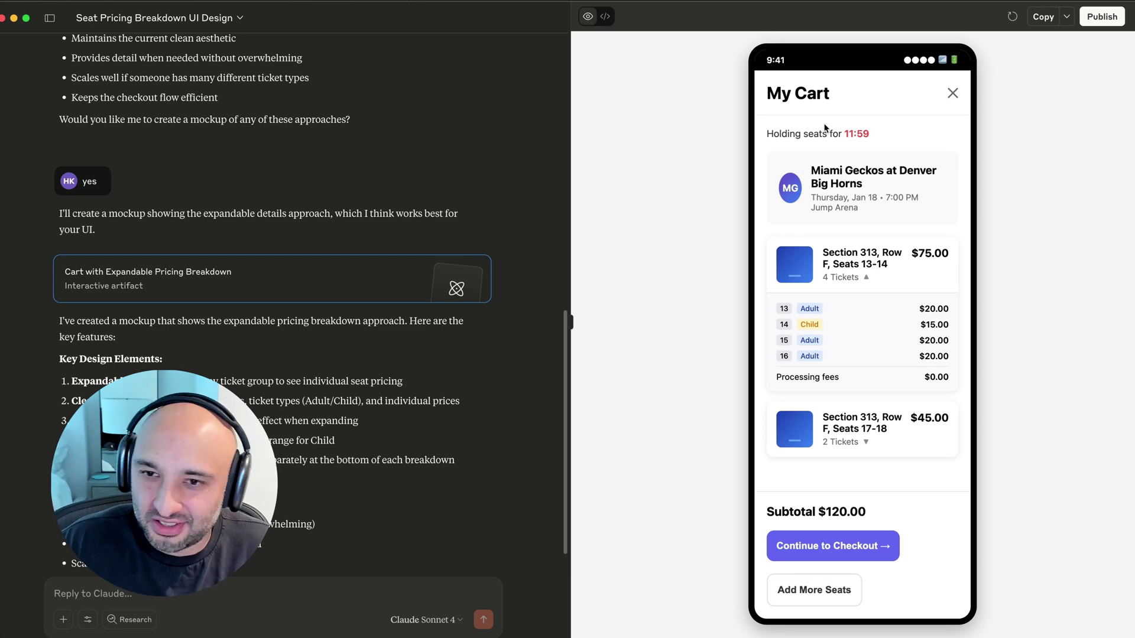
# - Scroll the Offer Only Cart canvas to show both Cart - Filled frames with the $80.00 subtotal
pyautogui.scroll(15, 156, 194)
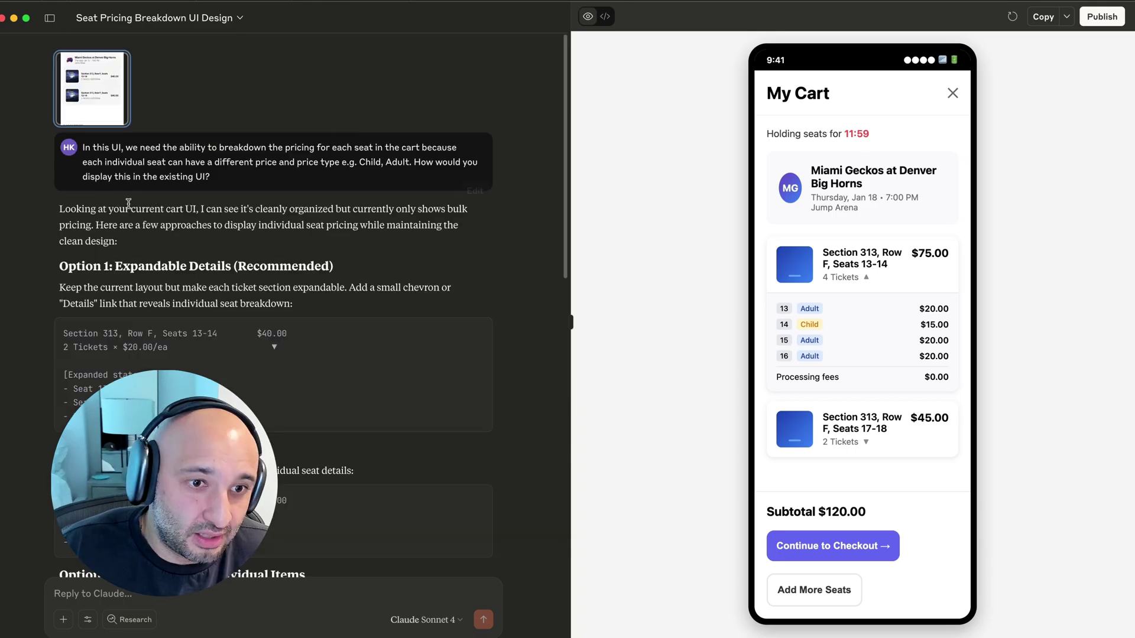
pyautogui.scroll(-2, 156, 194)
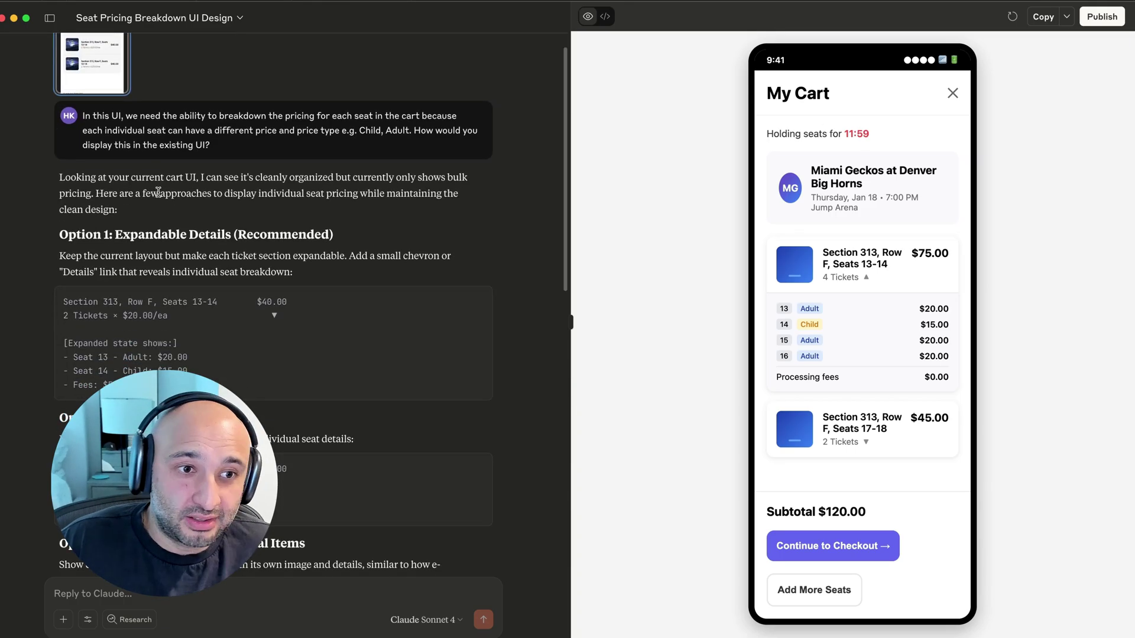
pyautogui.scroll(-1, 156, 194)
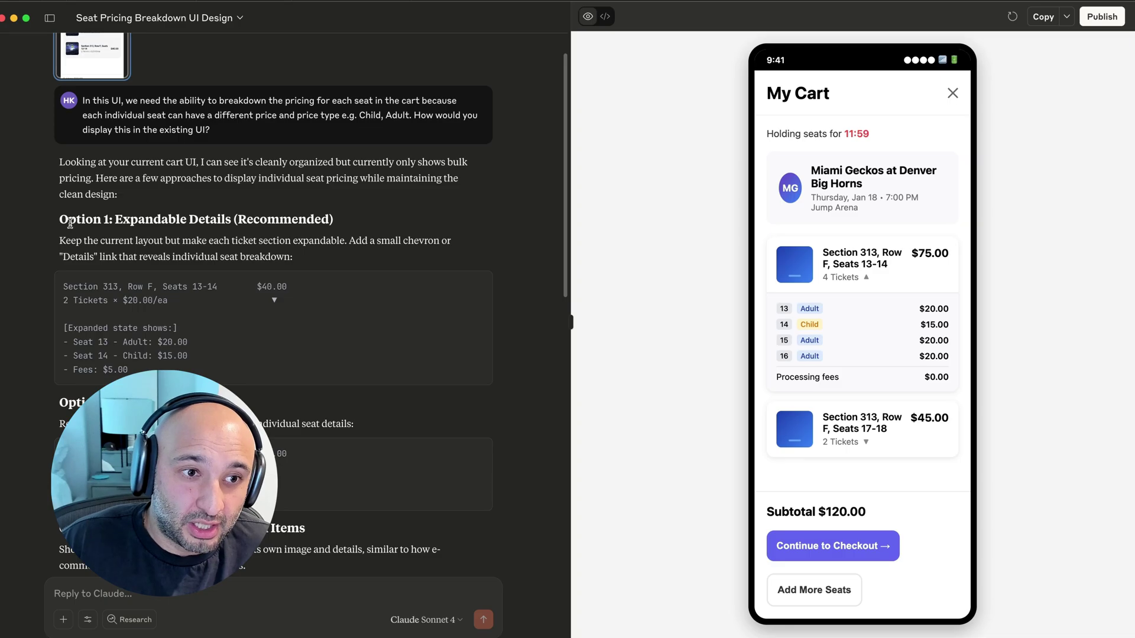
pyautogui.scroll(-3, 74, 220)
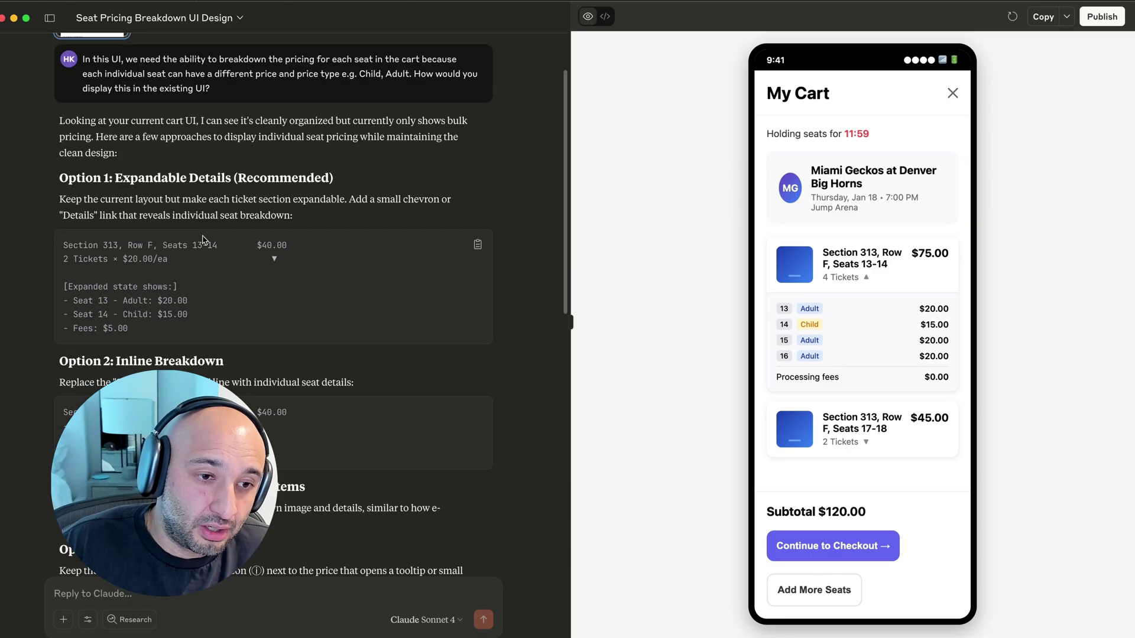
pyautogui.scroll(-6, 117, 245)
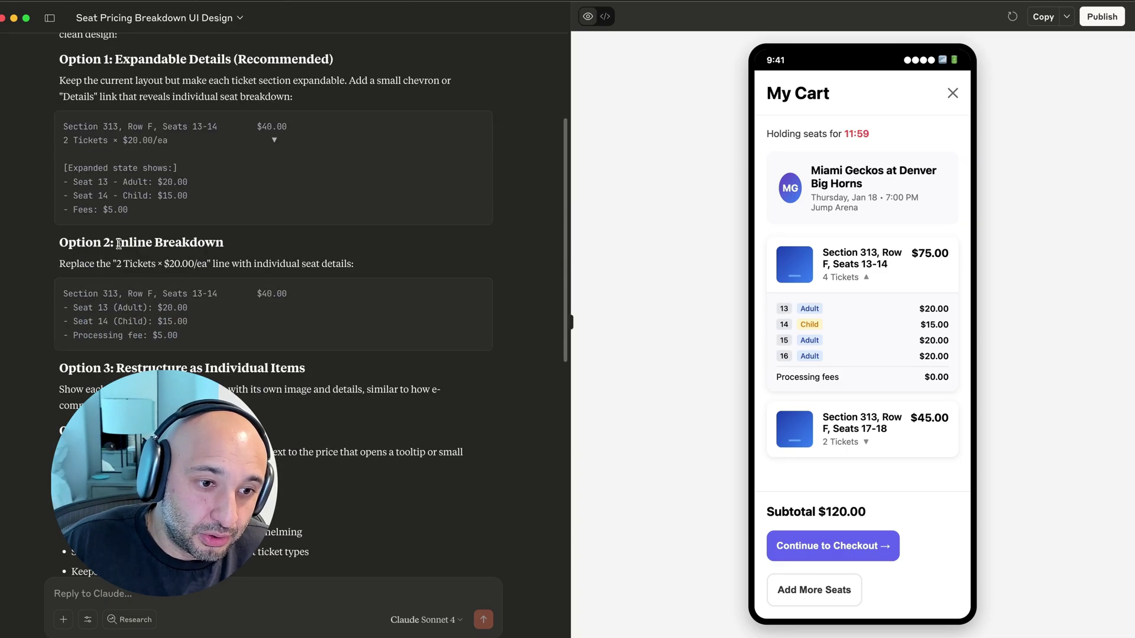
pyautogui.scroll(-5, 118, 245)
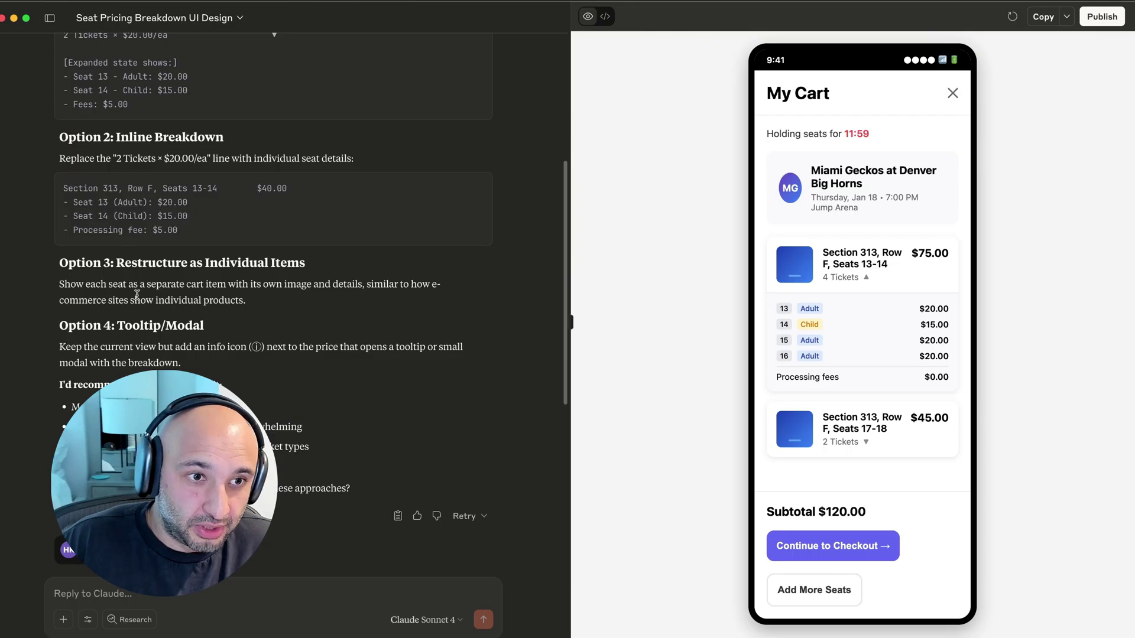
pyautogui.scroll(-15, 136, 295)
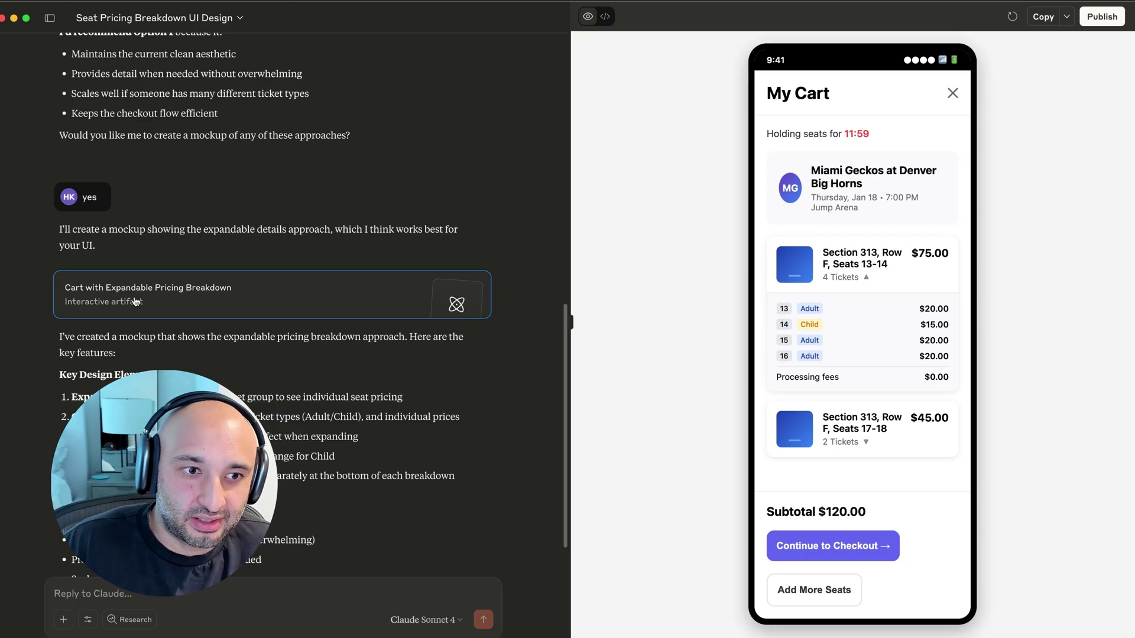
pyautogui.scroll(-1, 137, 301)
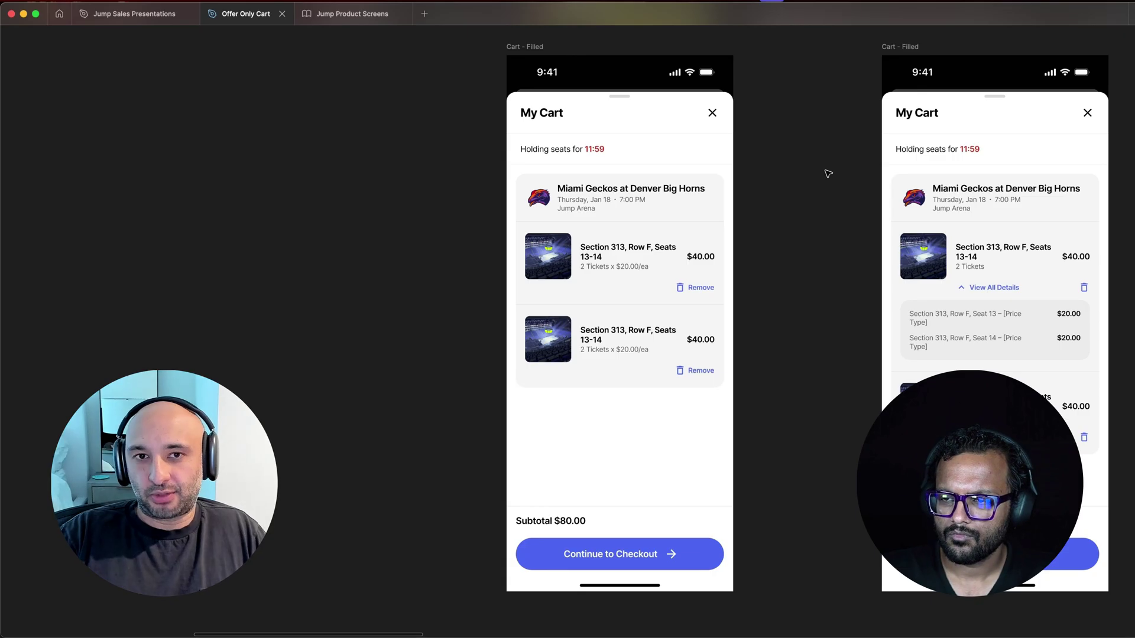
pyautogui.scroll(2, 579, 198)
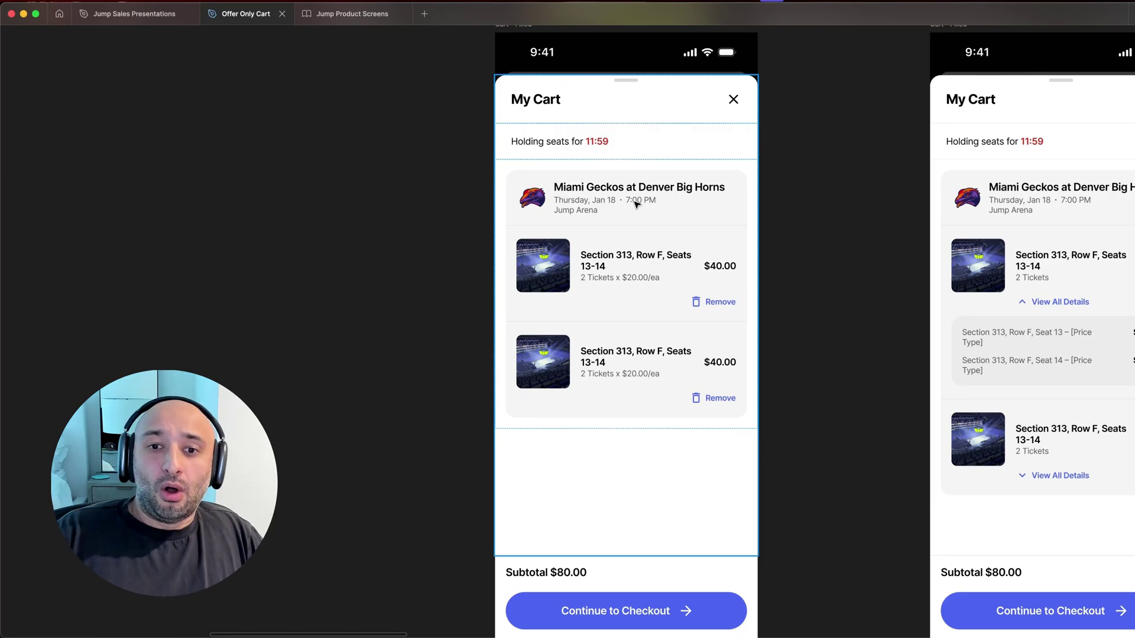
pyautogui.scroll(2, 698, 301)
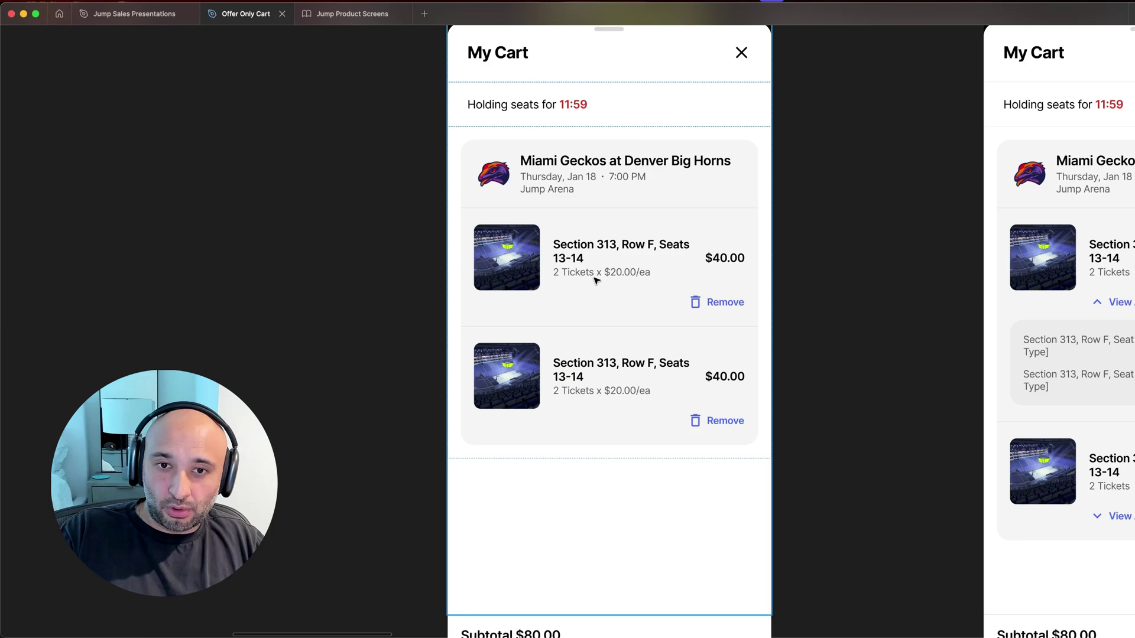
pyautogui.scroll(2, 595, 277)
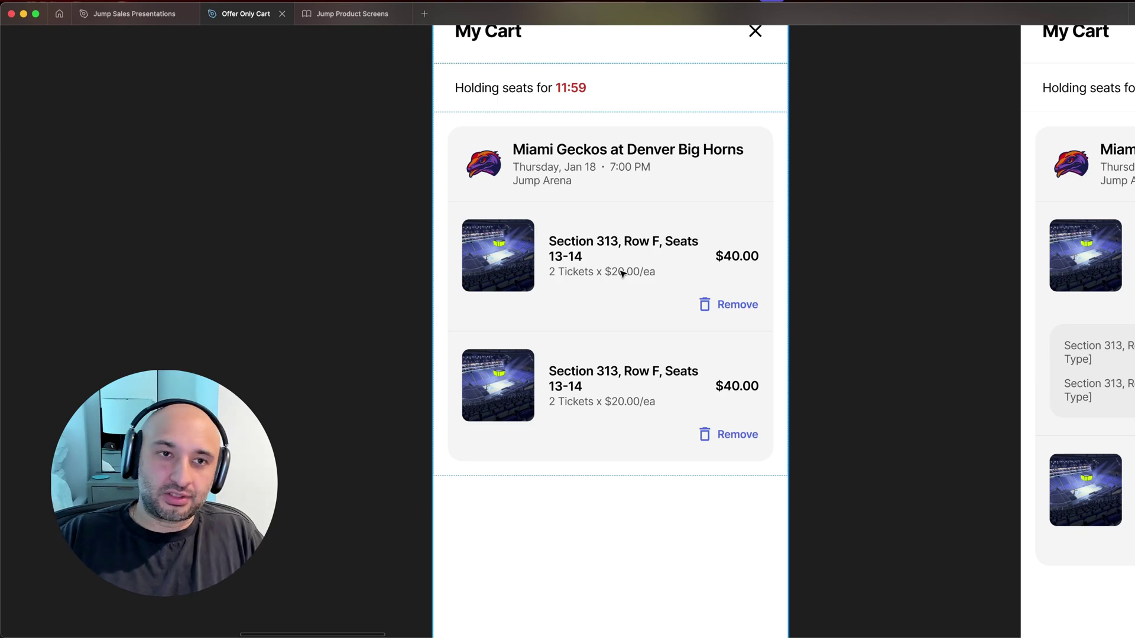
pyautogui.press('super+Tab')
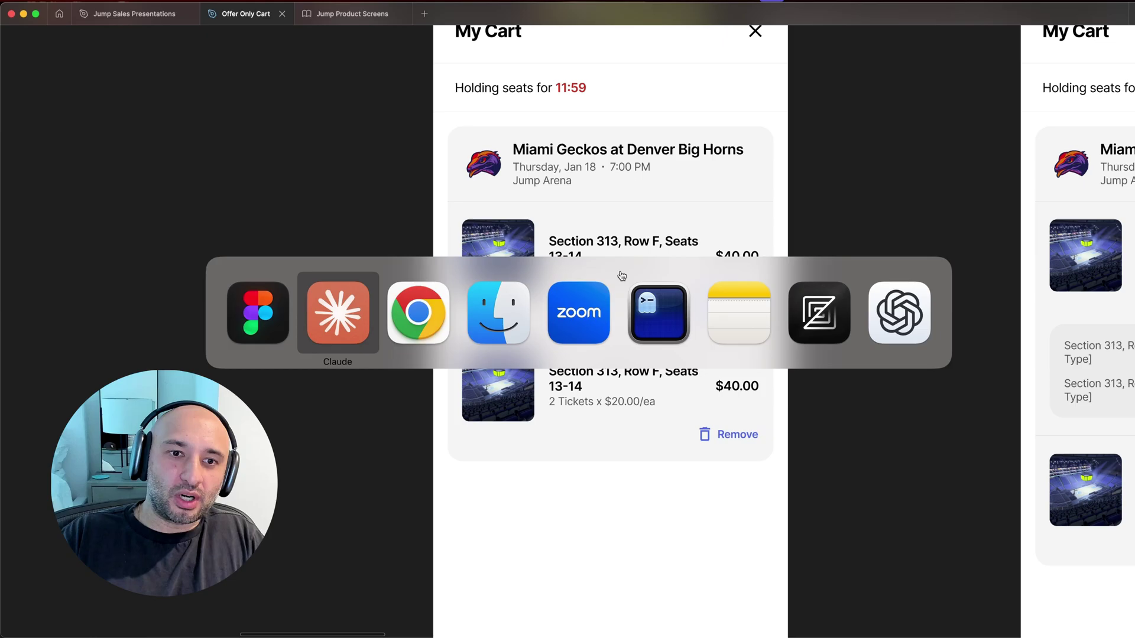
# - Maximize the Claude window and preview the attached original cart screenshot, then close it
pyautogui.moveTo(490, 157); pyautogui.dragTo(489, 29)
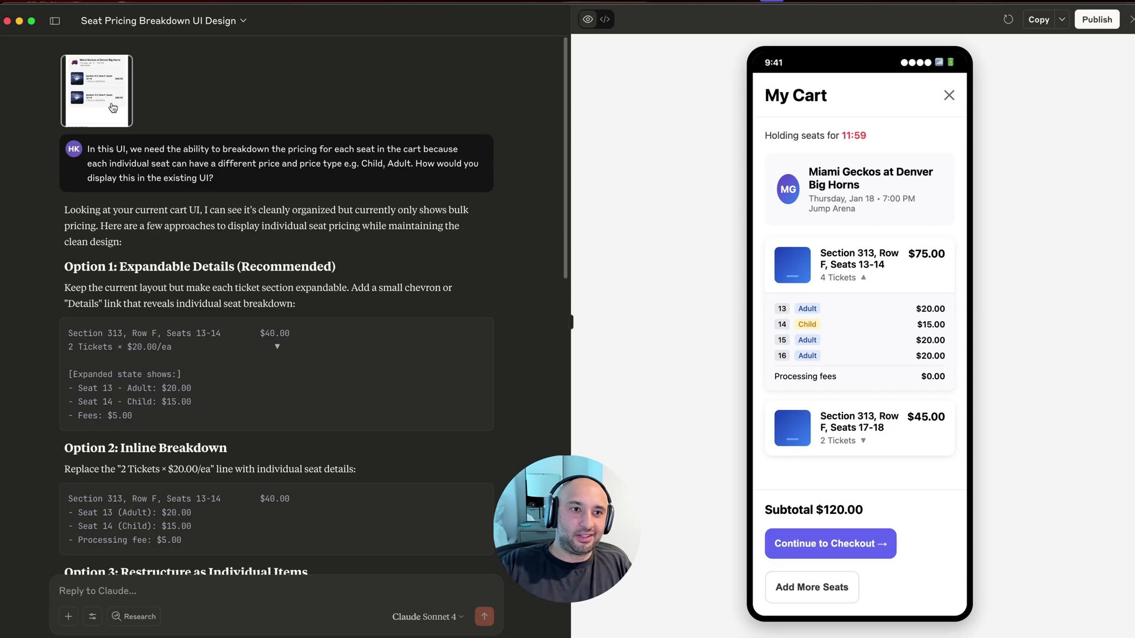
pyautogui.click(112, 107)
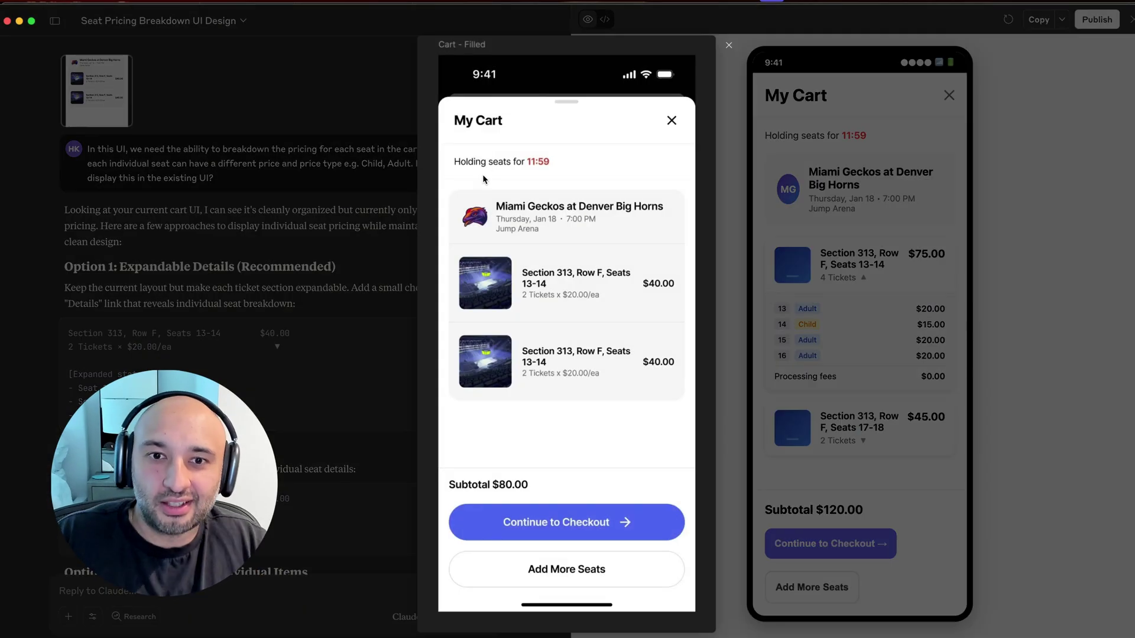
pyautogui.click(339, 96)
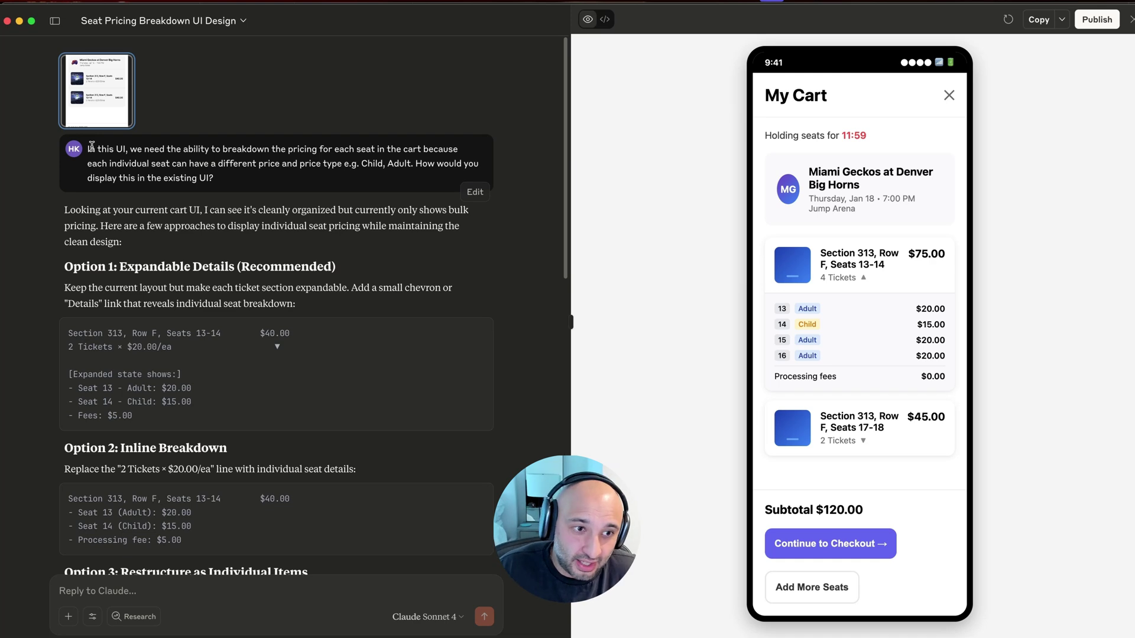
# - Scroll the chat to the 'yes' reply, the expandable pricing artifact and its feature list
pyautogui.scroll(-2, 160, 195)
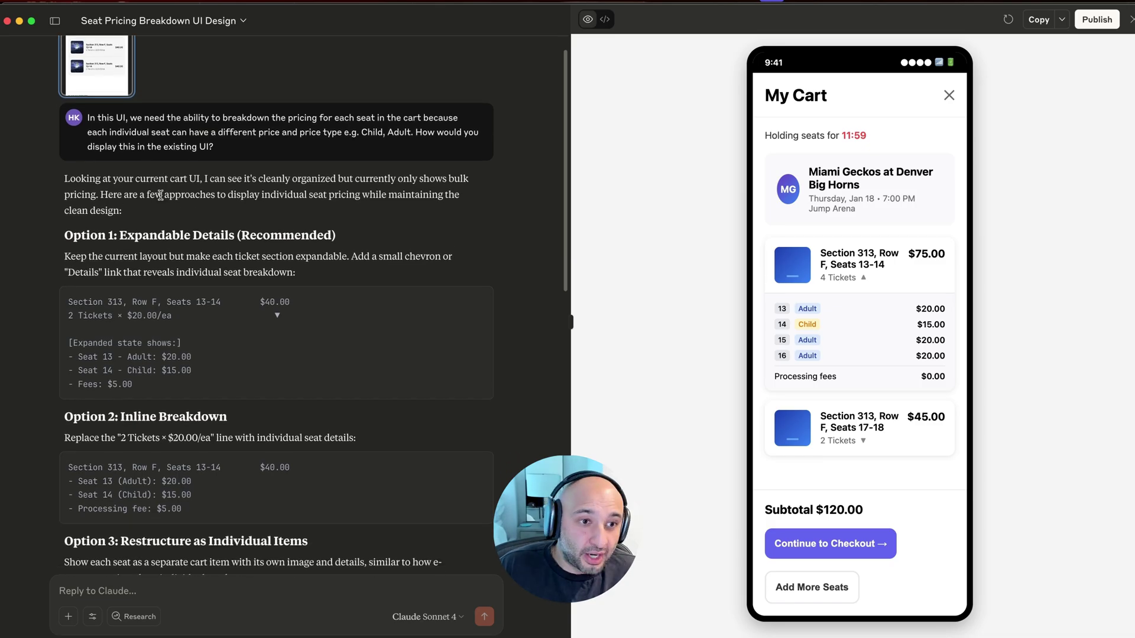
pyautogui.scroll(-1, 160, 195)
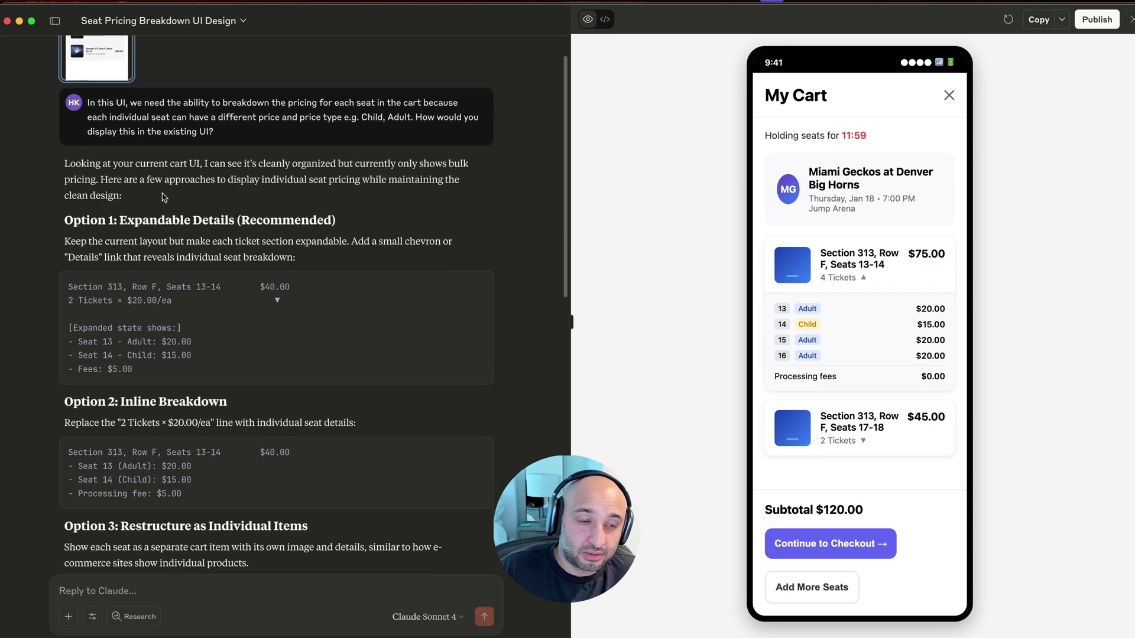
pyautogui.scroll(-3, 80, 222)
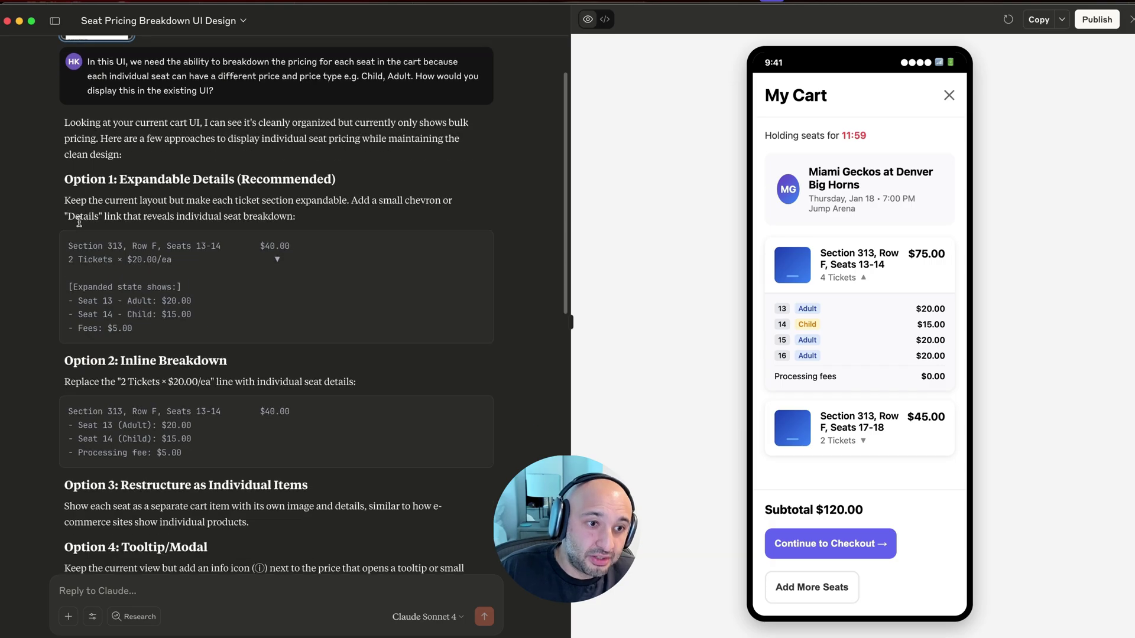
pyautogui.scroll(-8, 123, 246)
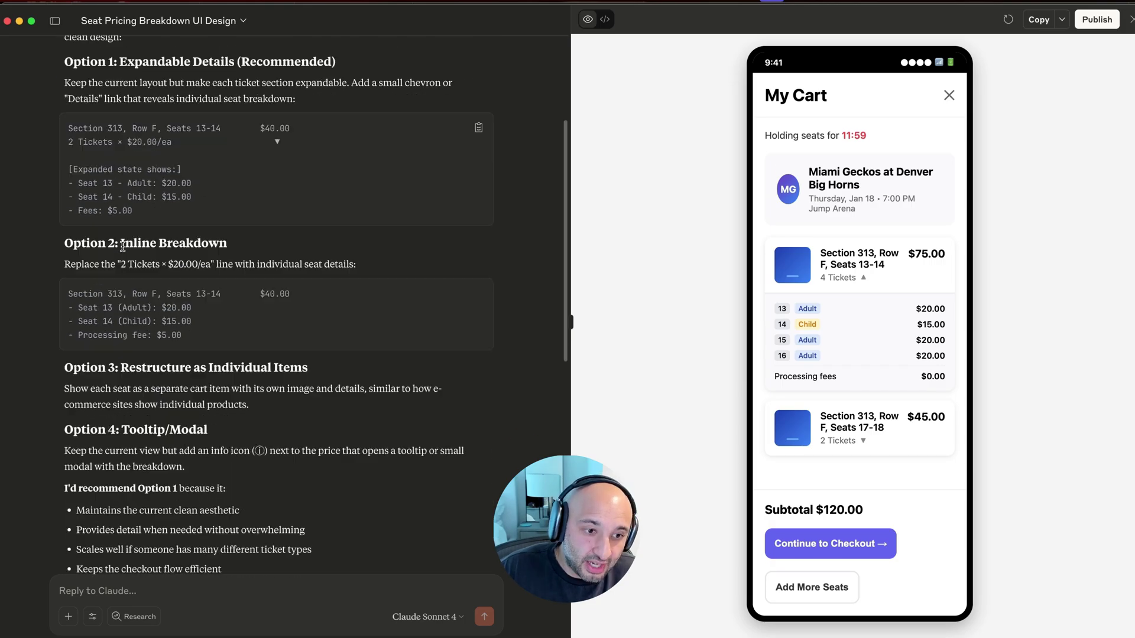
pyautogui.scroll(-7, 122, 246)
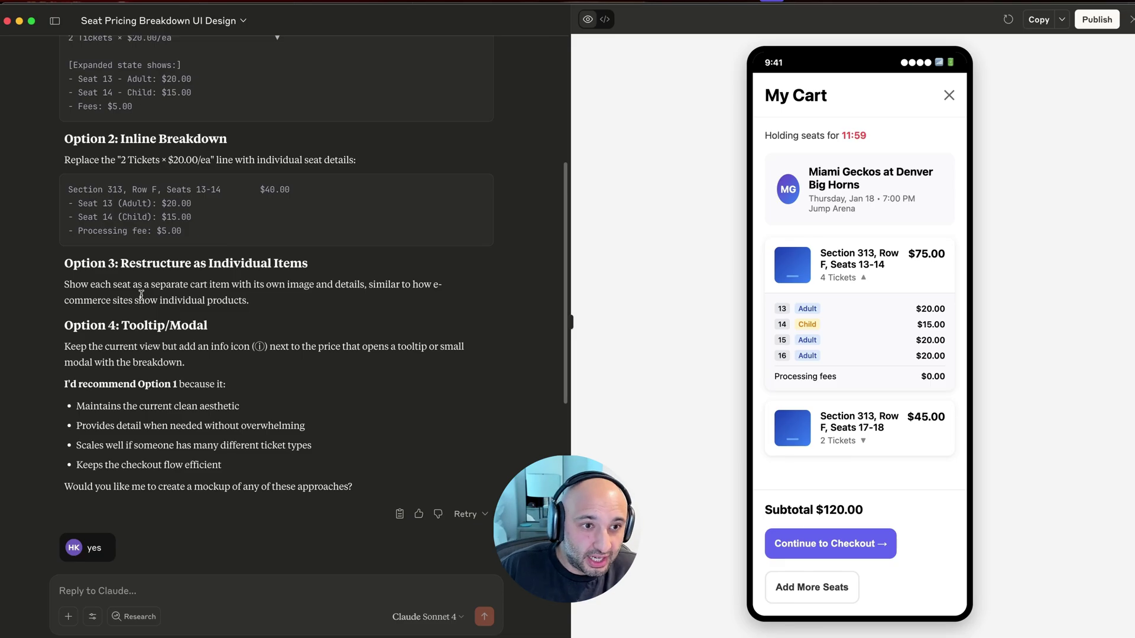
pyautogui.scroll(-20, 141, 294)
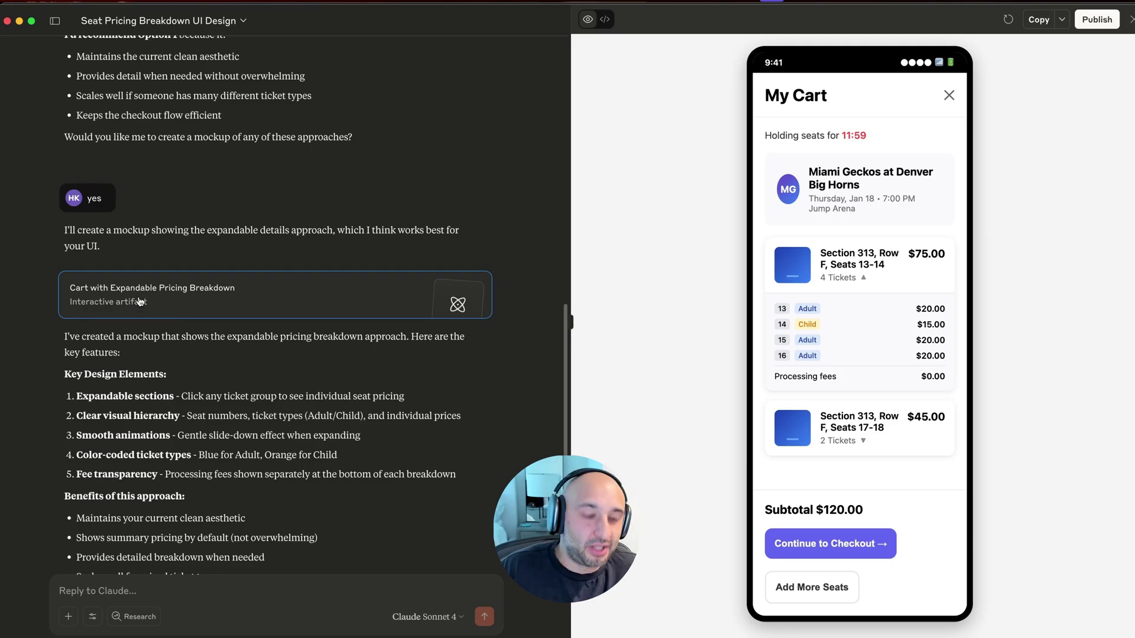
pyautogui.scroll(-1, 141, 301)
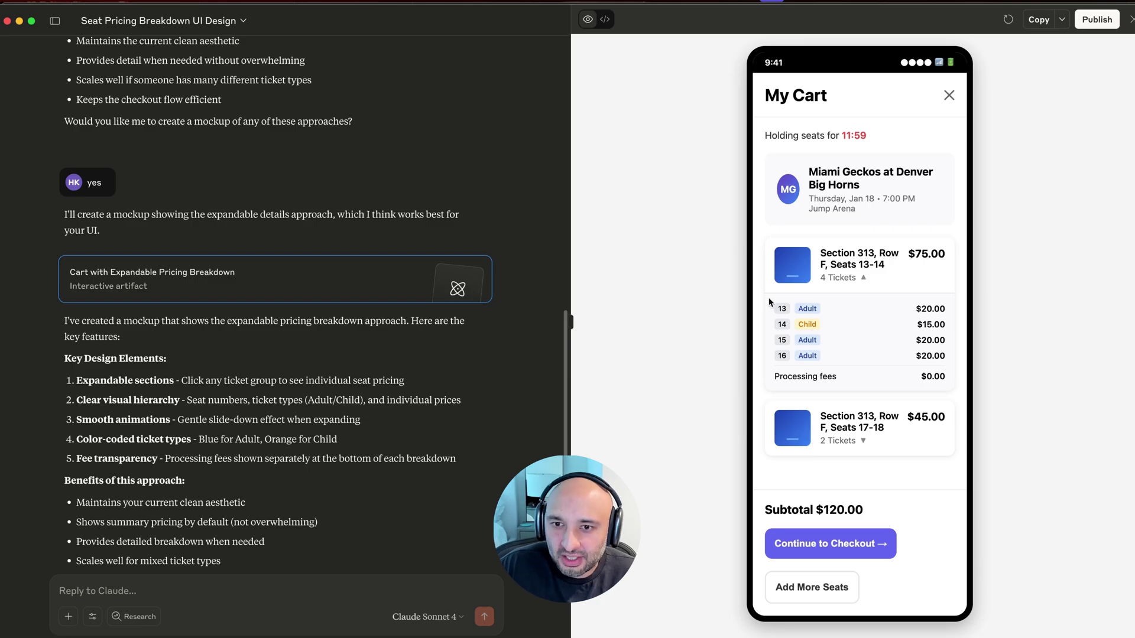
pyautogui.moveTo(773, 306); pyautogui.dragTo(950, 359)
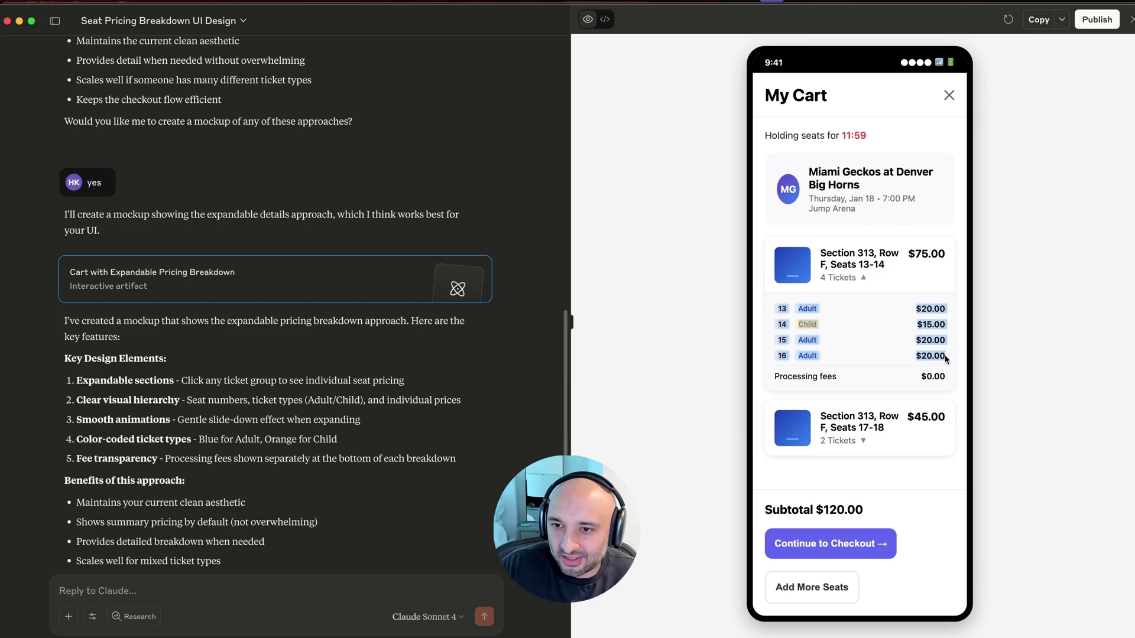
pyautogui.click(957, 356)
pyautogui.moveTo(773, 306); pyautogui.dragTo(948, 365)
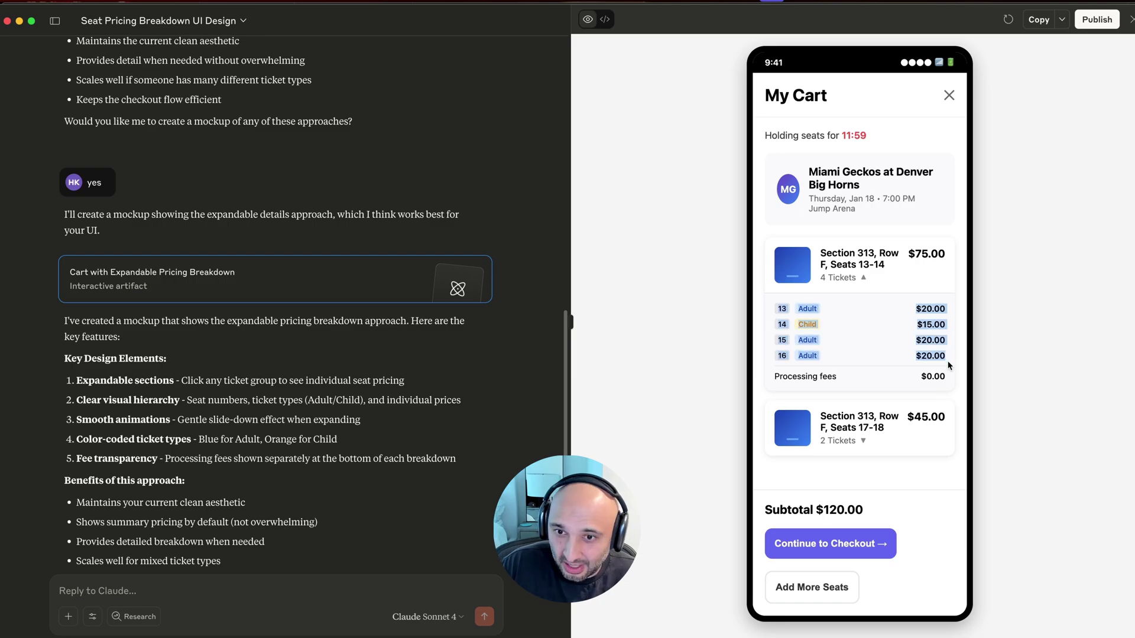
pyautogui.click(772, 304)
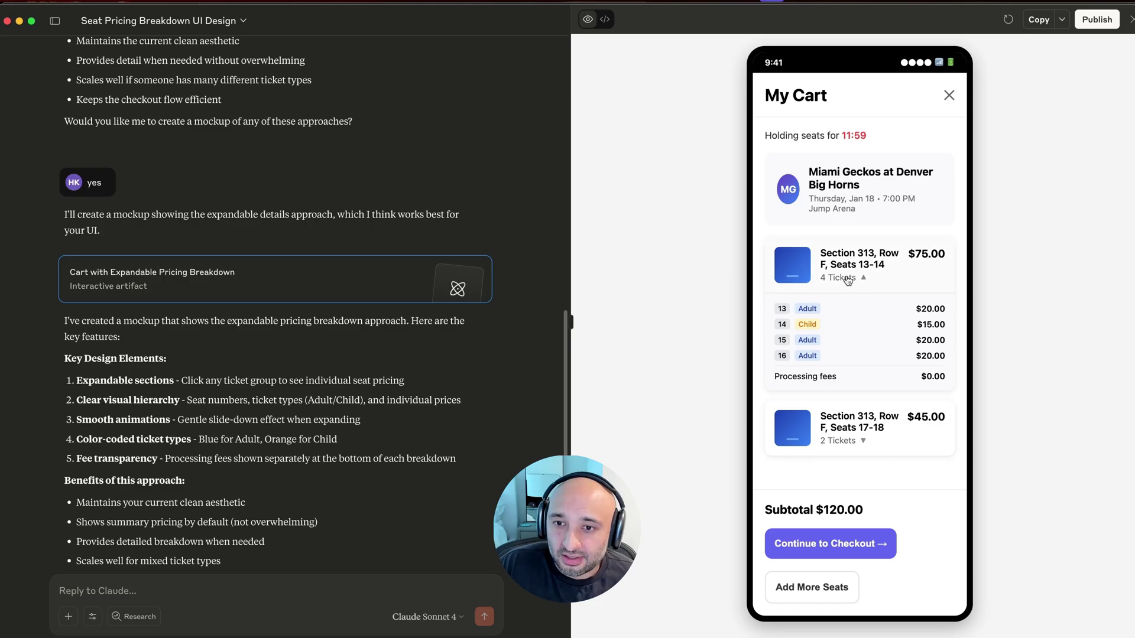
pyautogui.click(862, 285)
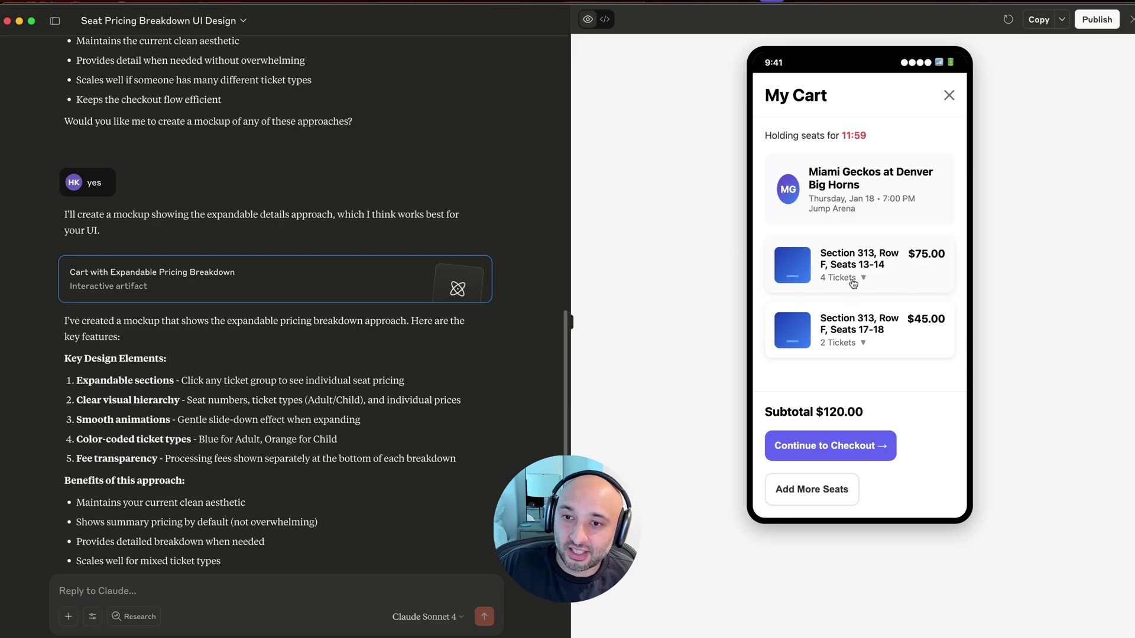
pyautogui.click(851, 284)
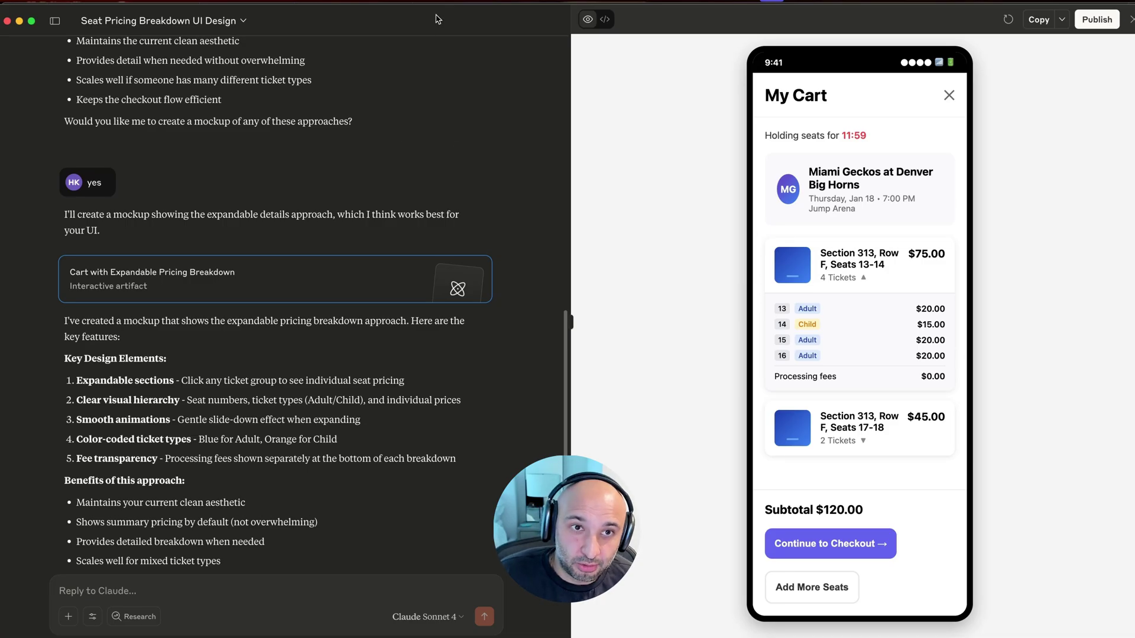
pyautogui.moveTo(438, 20); pyautogui.dragTo(444, 60)
# - Frame the original, View All Details and Claude's expandable cart screens together, selecting Claude's mockup
pyautogui.click(496, 12)
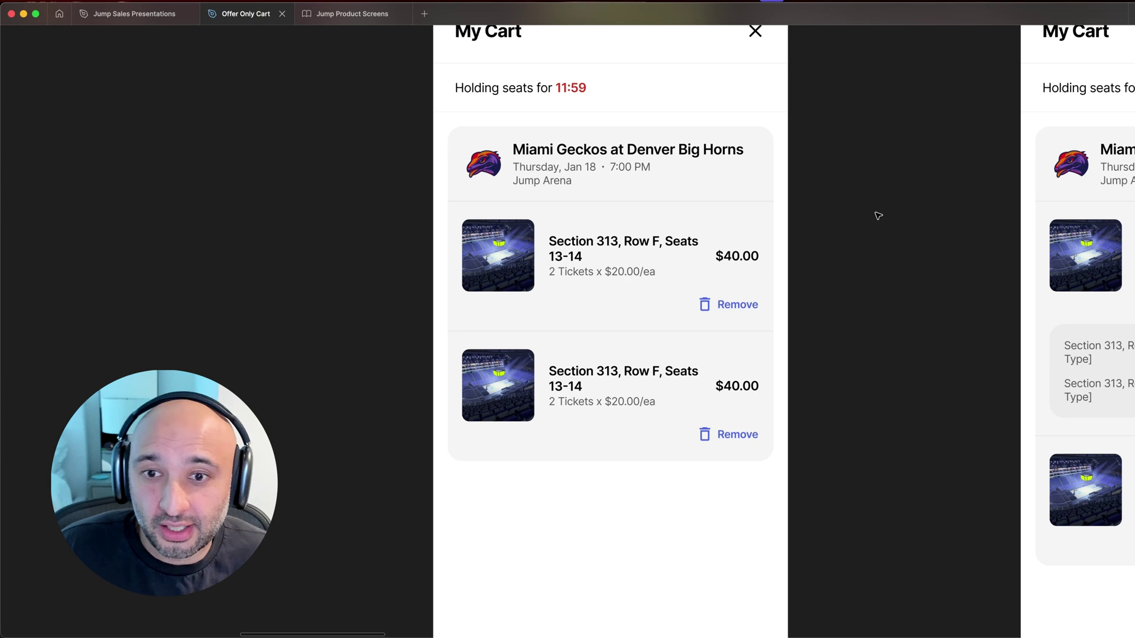
pyautogui.moveTo(896, 256); pyautogui.dragTo(355, 220)
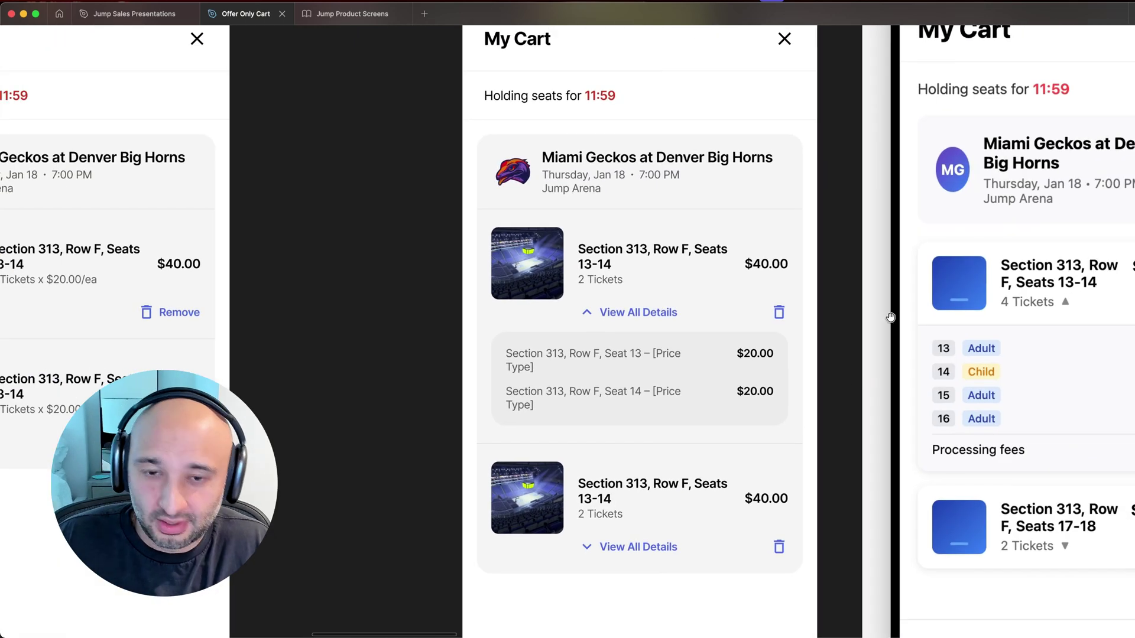
pyautogui.scroll(-3, 746, 314)
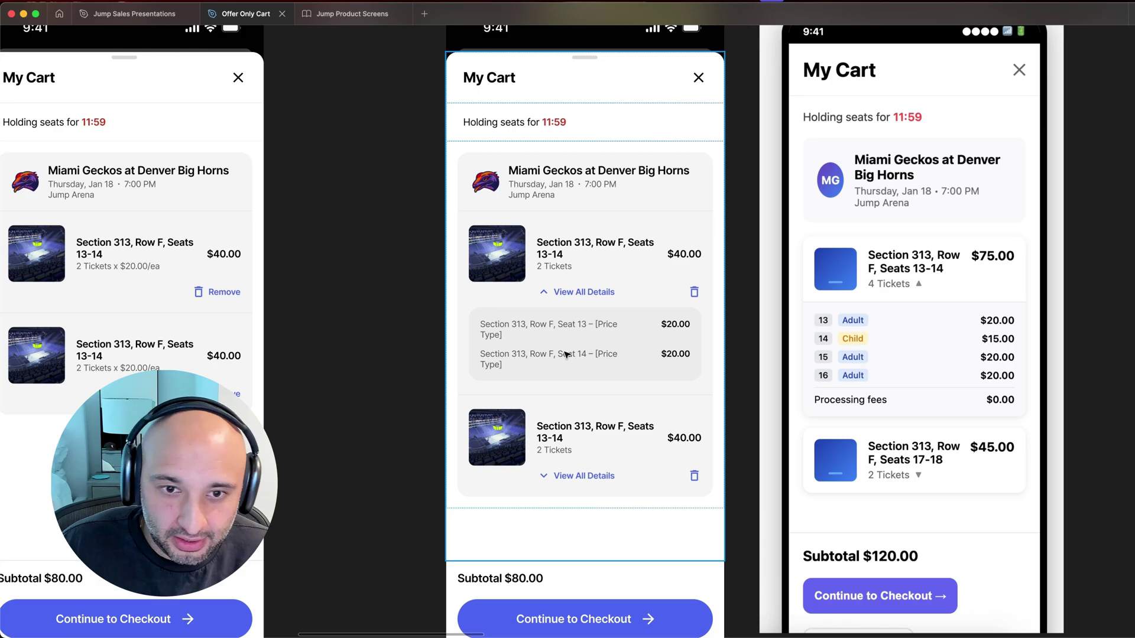
pyautogui.scroll(3, 523, 323)
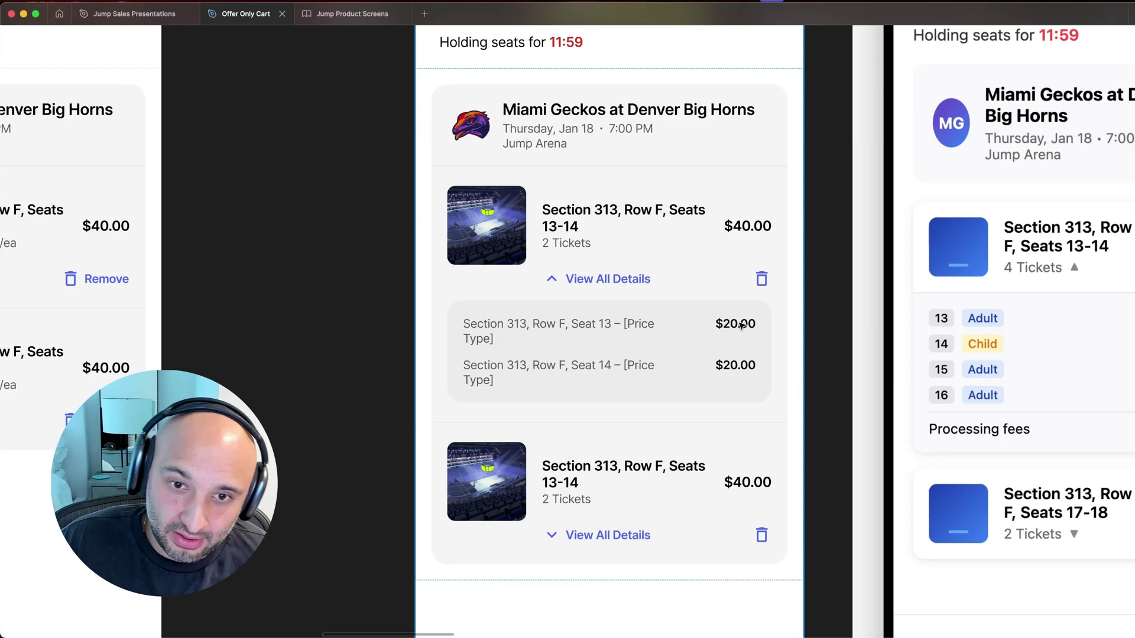
pyautogui.scroll(-2, 708, 343)
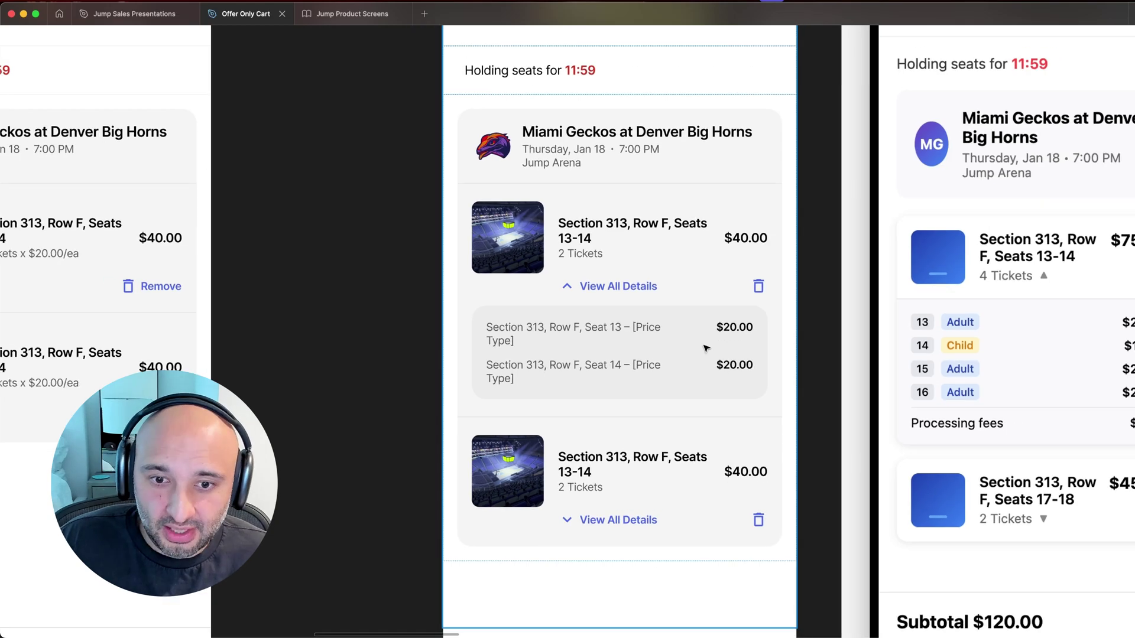
pyautogui.scroll(-3, 706, 349)
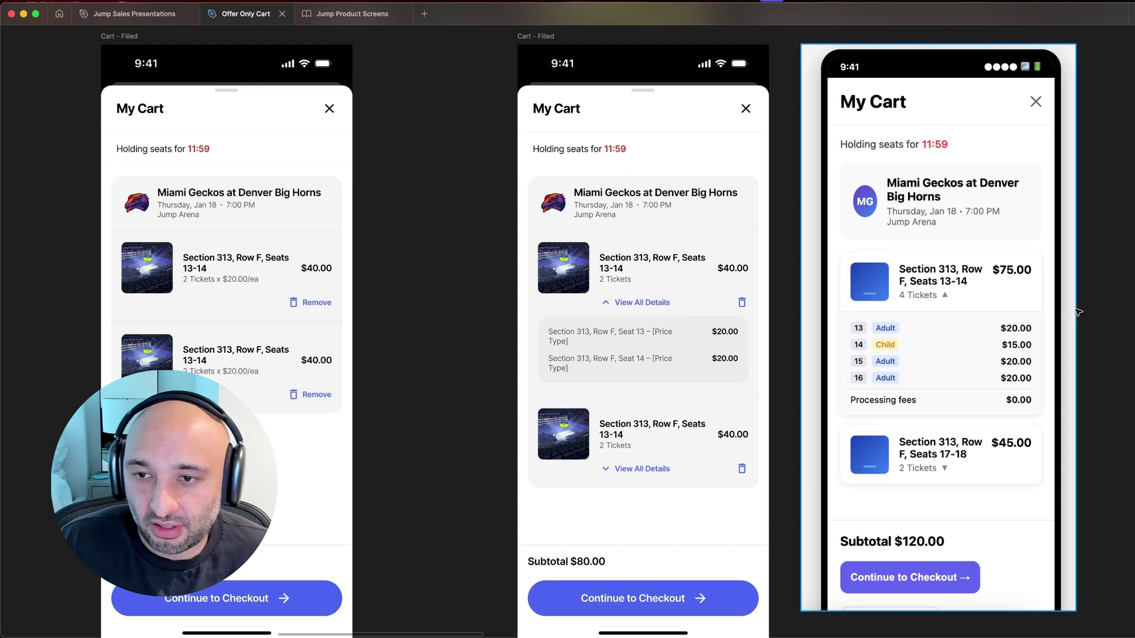
pyautogui.hscroll(3, 930, 305)
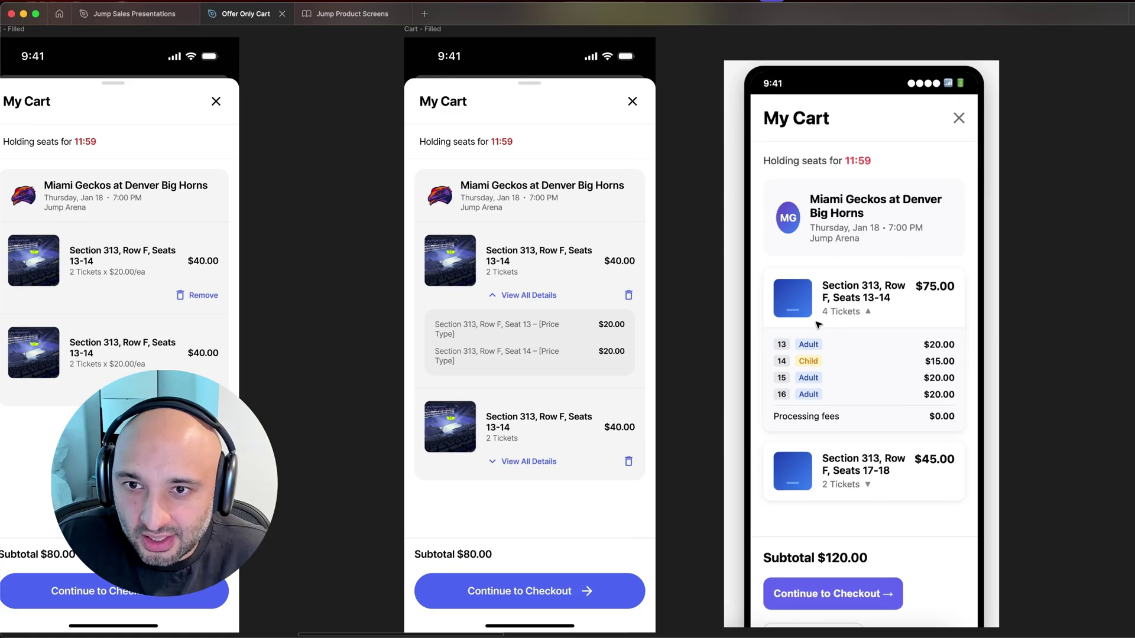
pyautogui.click(933, 387)
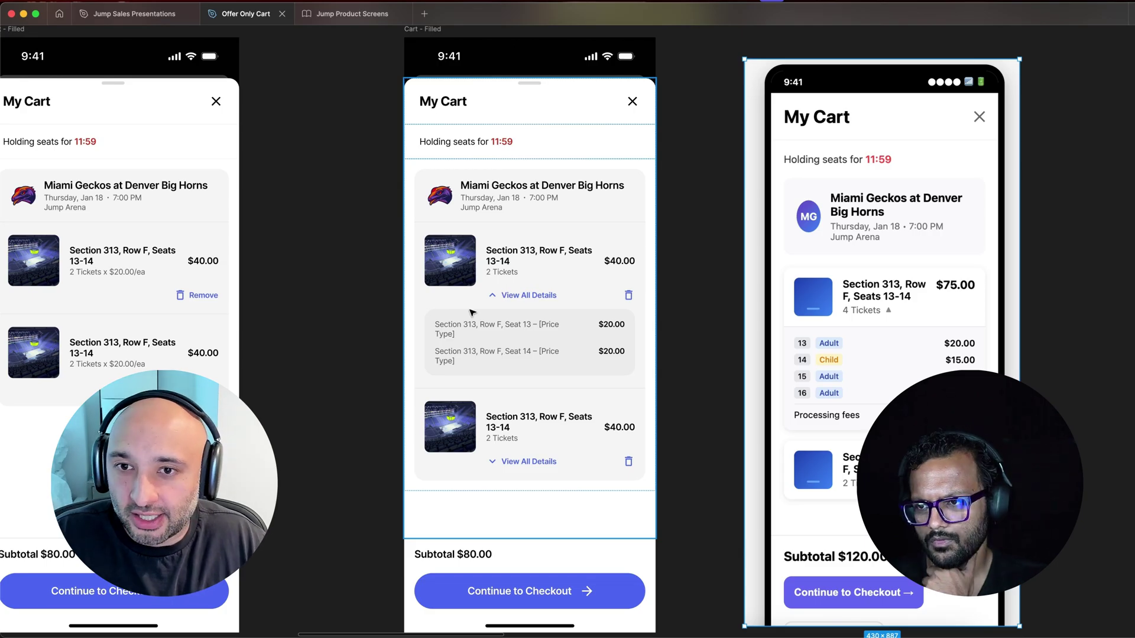
# - Drag Claude's cart mockup frame slightly up and further right, clear of the View All Details cart
pyautogui.moveTo(850, 298); pyautogui.dragTo(891, 283)
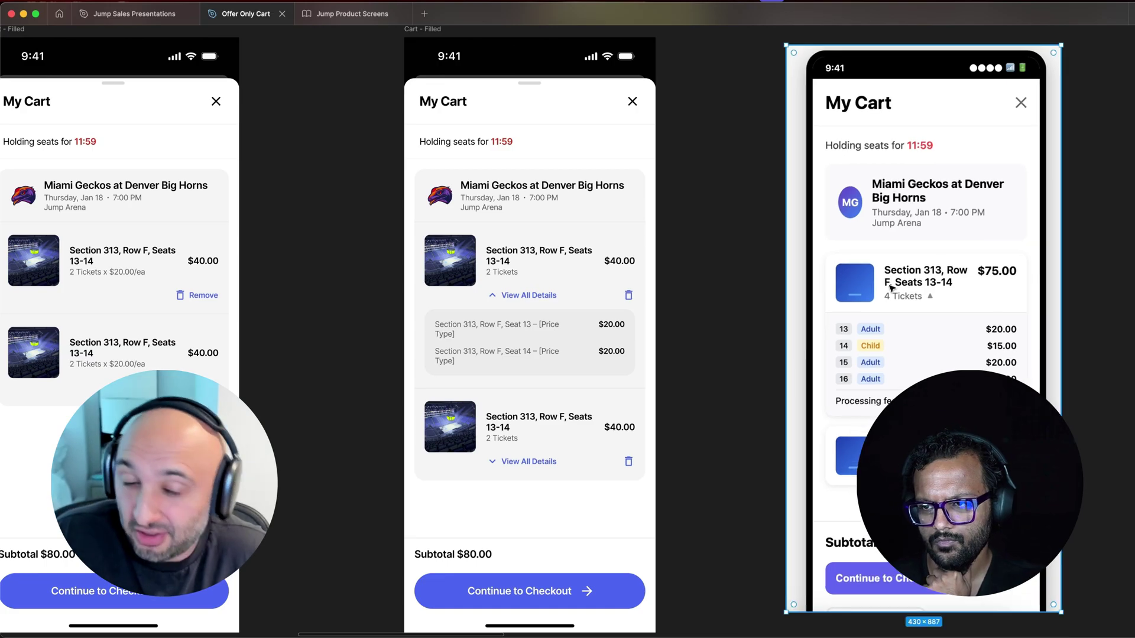